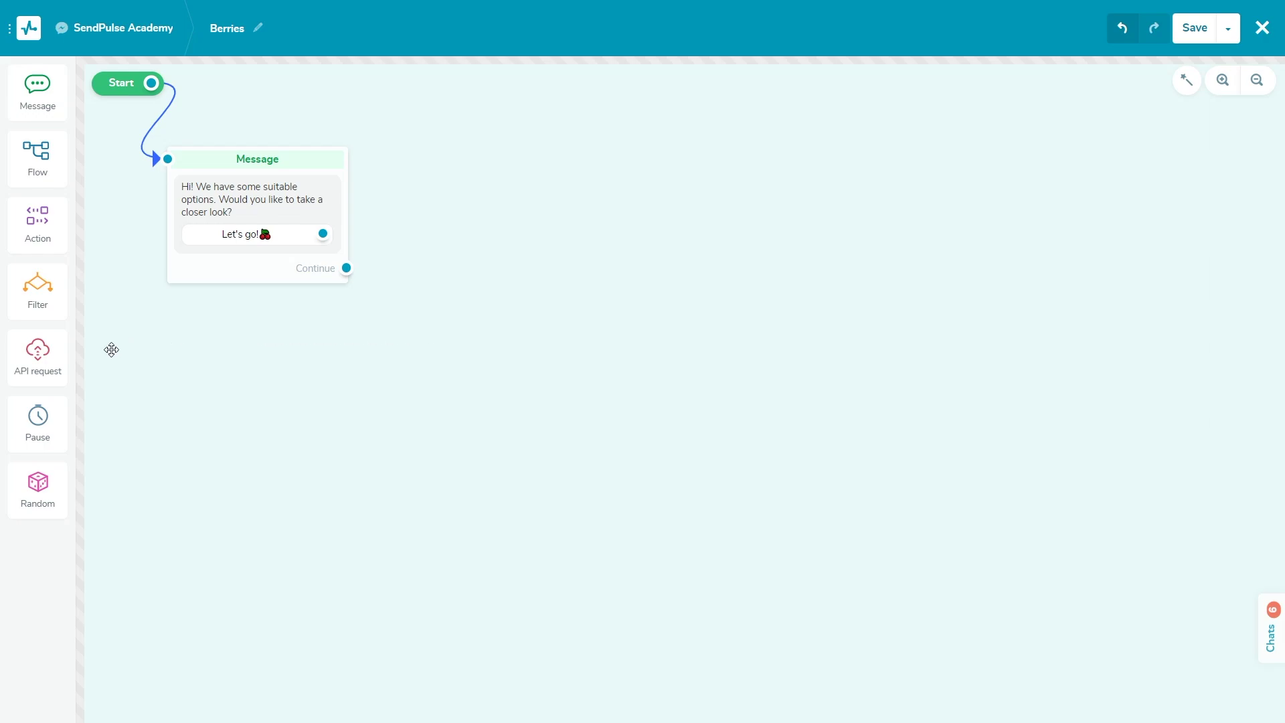
Add an API request block under the Message block with GET, paste the mockapi card URL and test it
{"action": "left_click_drag", "start_coordinate": [42, 359], "coordinate": [387, 336]}
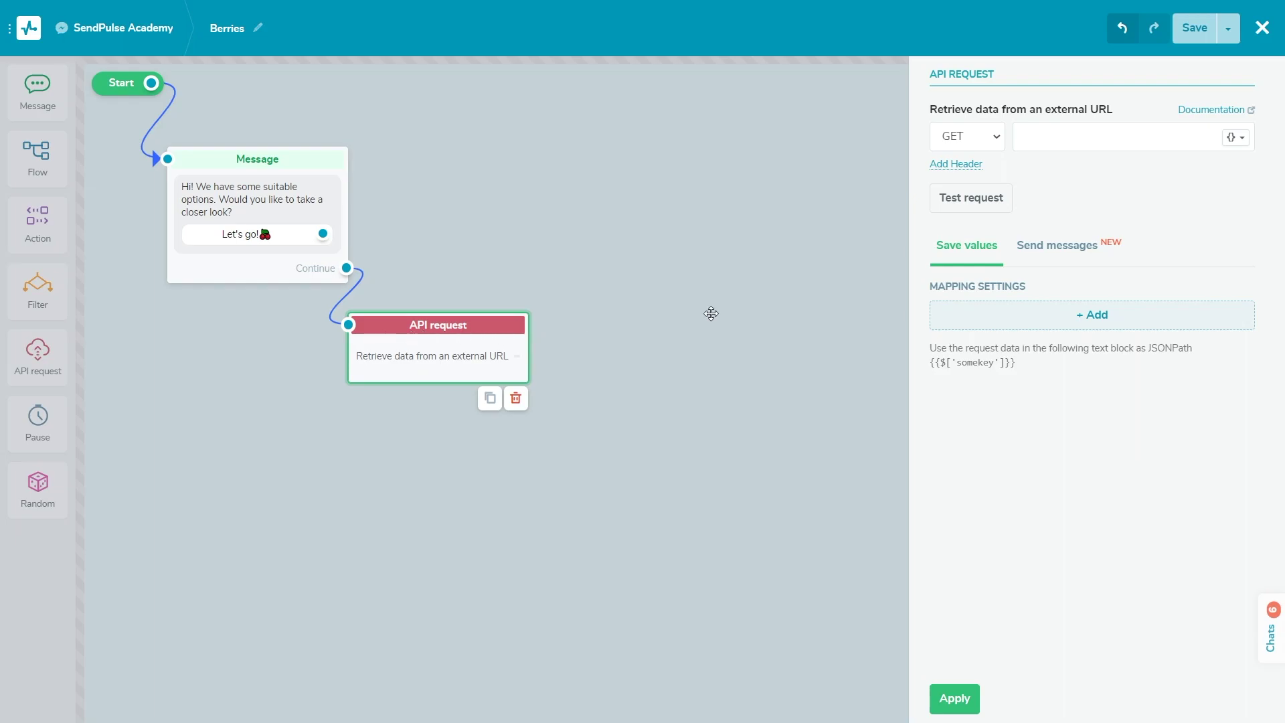
{"action": "left_click", "coordinate": [997, 141]}
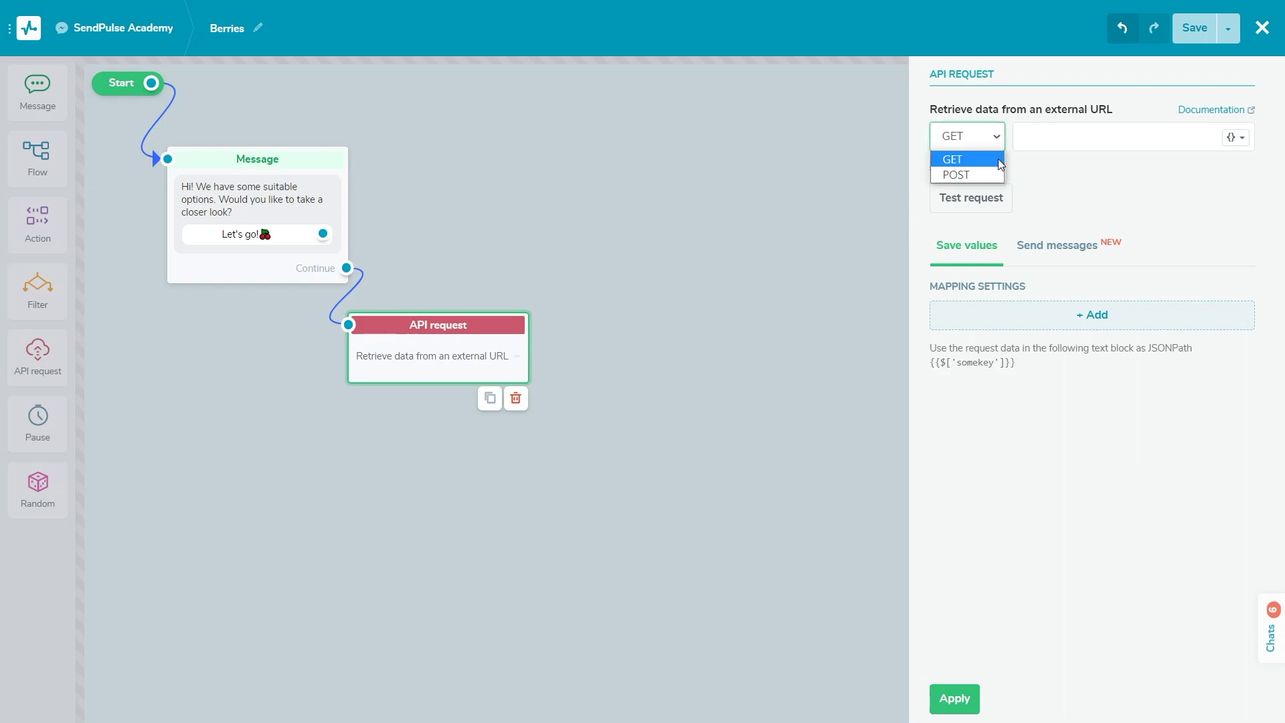
{"action": "left_click", "coordinate": [998, 160]}
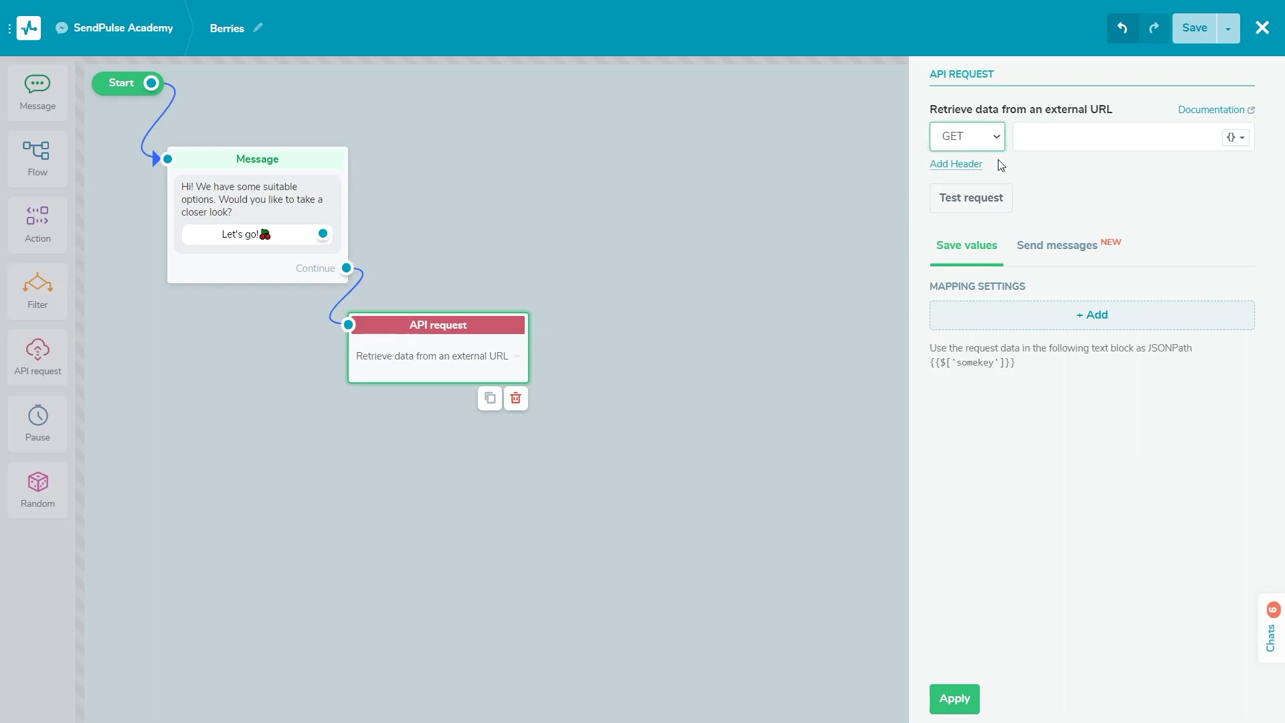
{"action": "left_click", "coordinate": [1040, 142]}
{"action": "key", "text": "ctrl+v"}
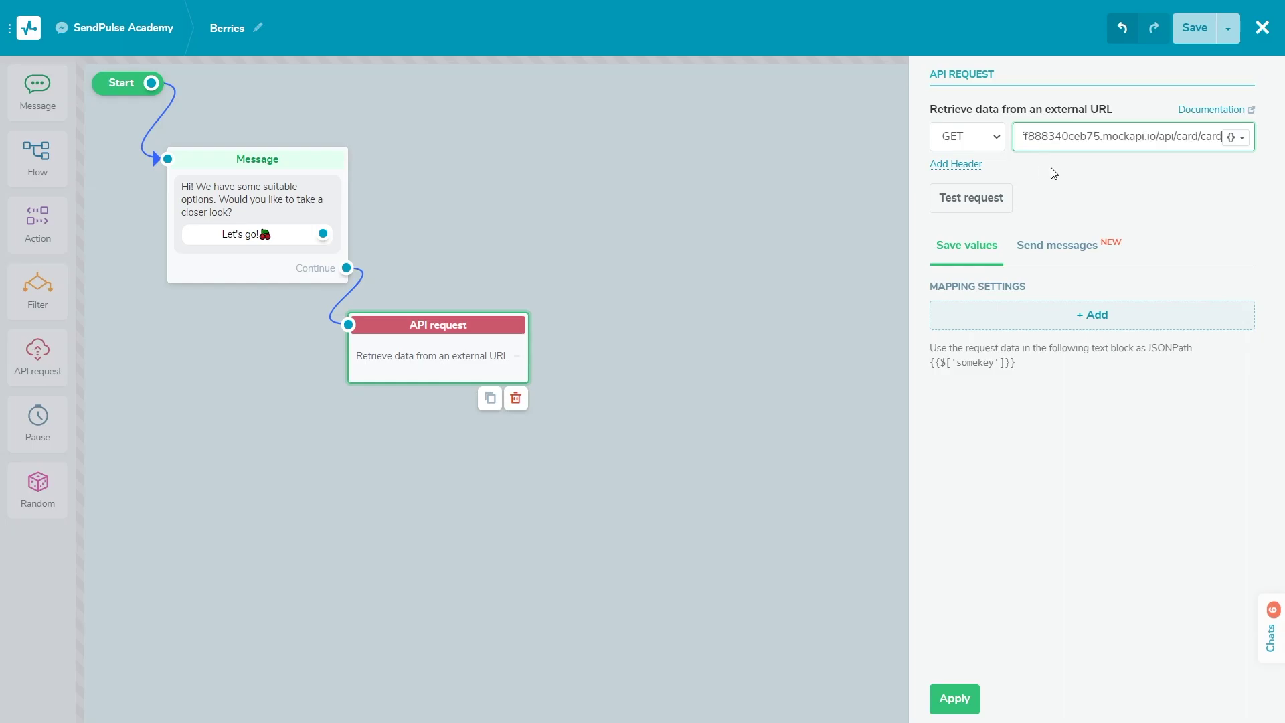
{"action": "left_click", "coordinate": [1045, 173]}
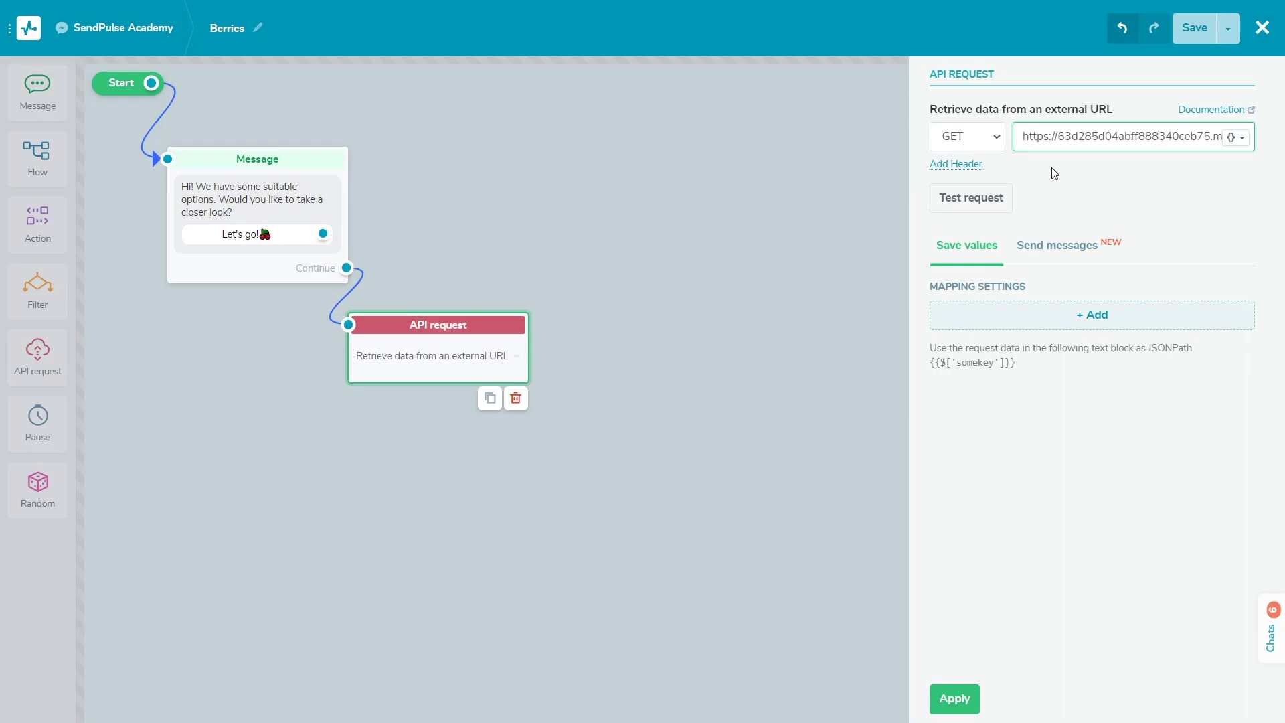
{"action": "left_click", "coordinate": [964, 209]}
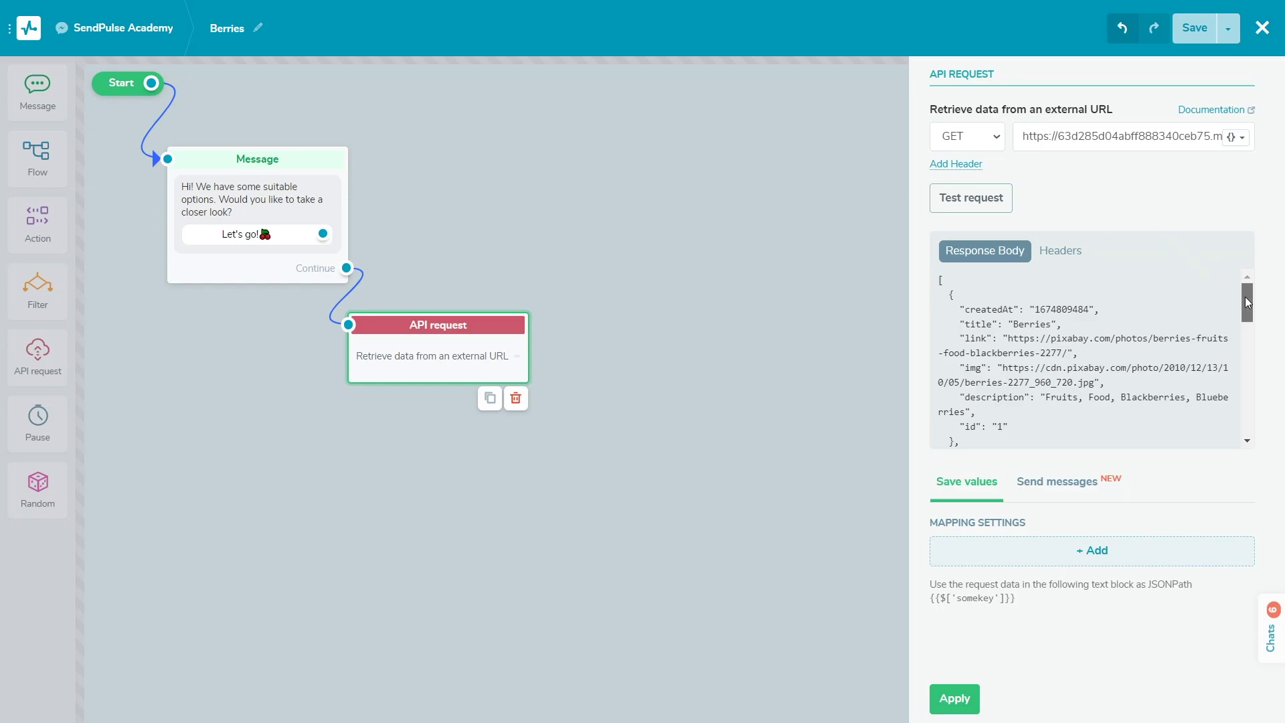
{"action": "left_click_drag", "start_coordinate": [1245, 296], "coordinate": [1252, 422]}
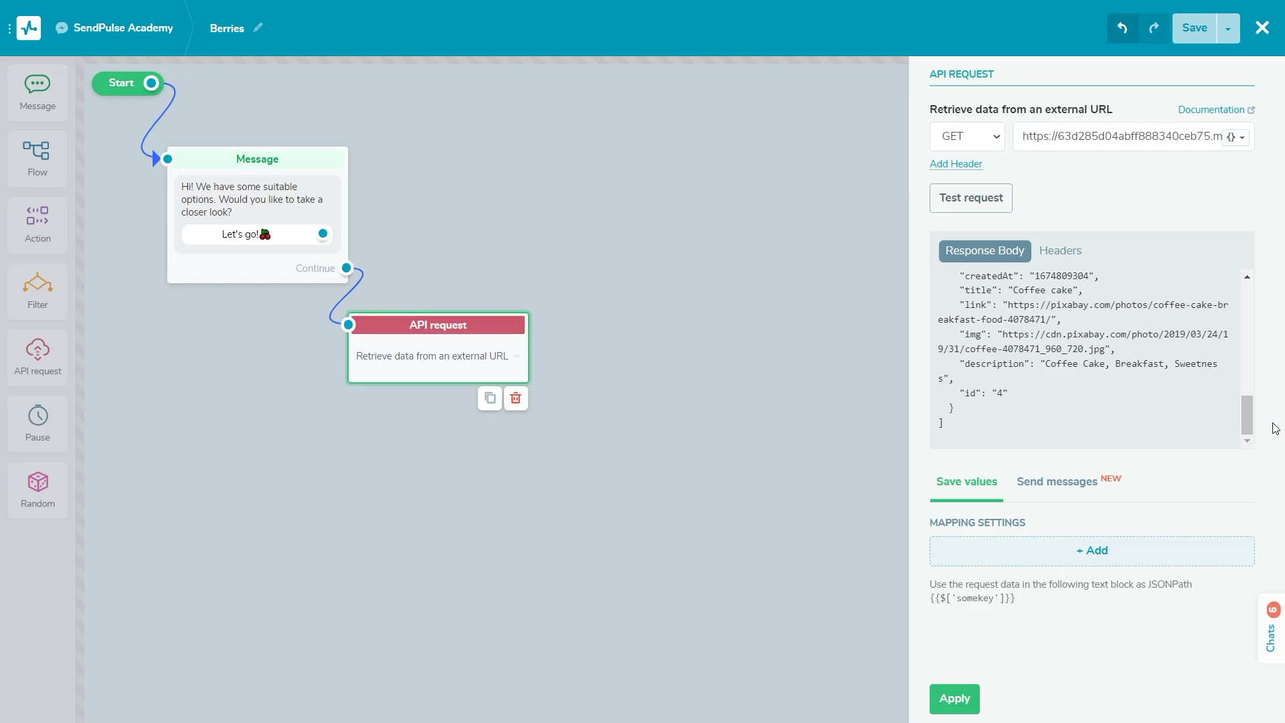
Switch the API request to Send messages and take the message array from the response root $
{"action": "left_click", "coordinate": [1060, 498]}
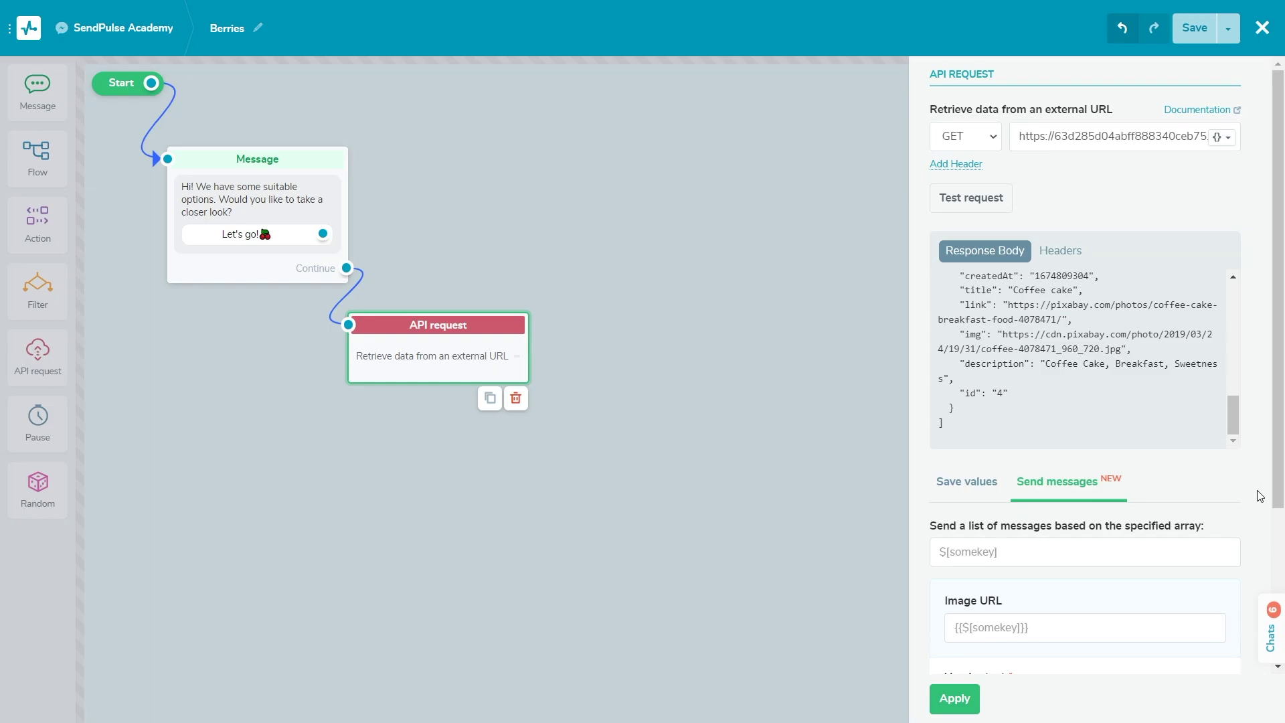
{"action": "scroll", "coordinate": [1259, 496], "scroll_direction": "down", "scroll_amount": 3}
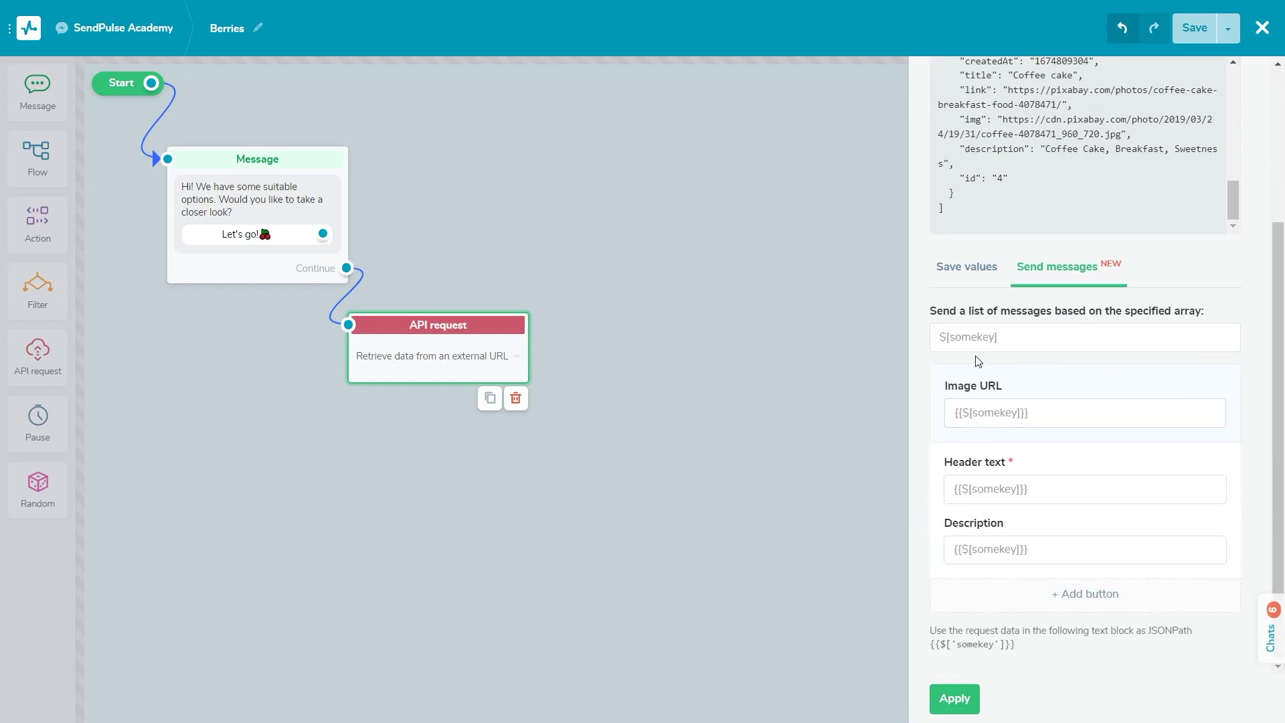
{"action": "left_click", "coordinate": [958, 340]}
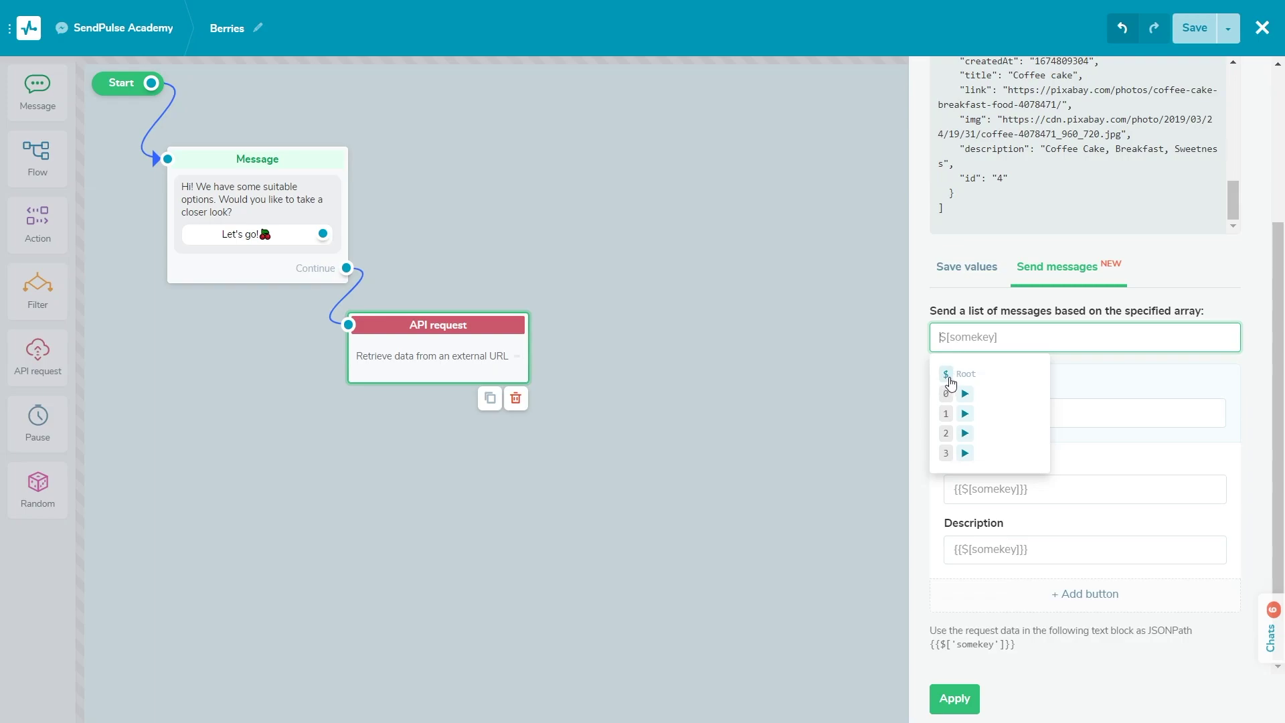
{"action": "left_click", "coordinate": [946, 375]}
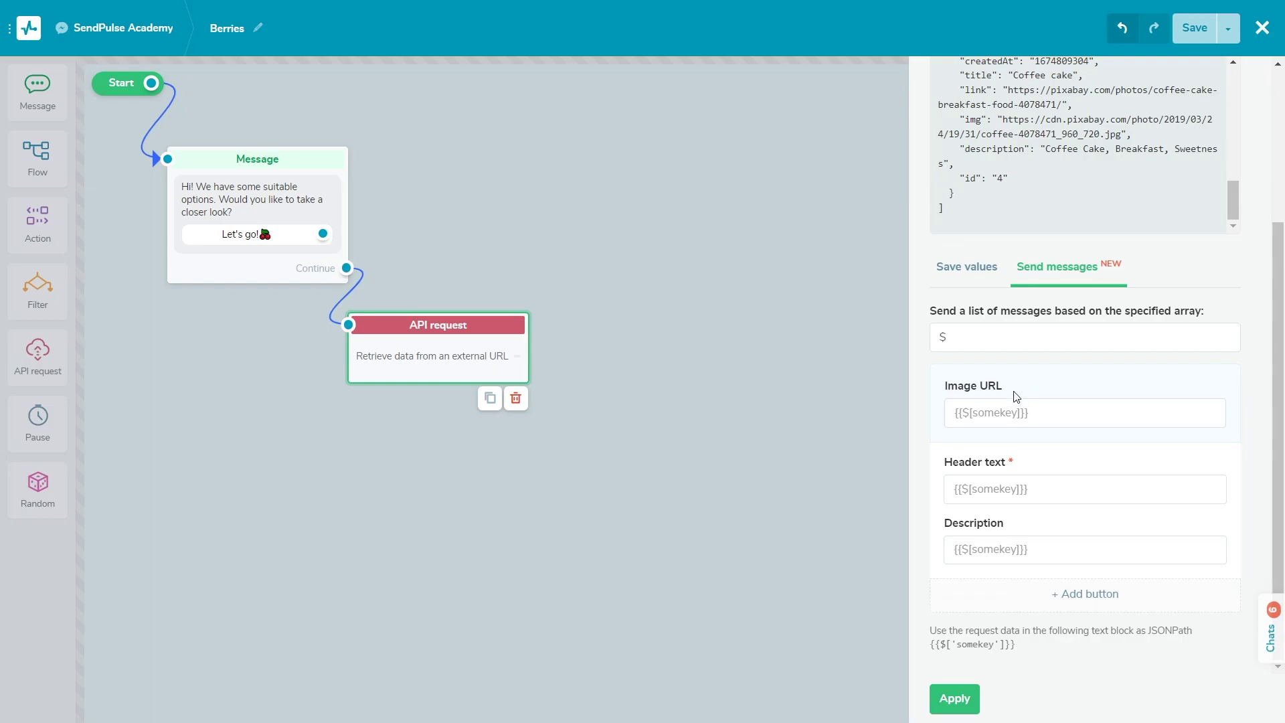
Fill the card image, header and description fields with the img, title and description JSONPaths
{"action": "left_click", "coordinate": [1007, 411]}
{"action": "type", "text": "{{$[*]['img']}}"}
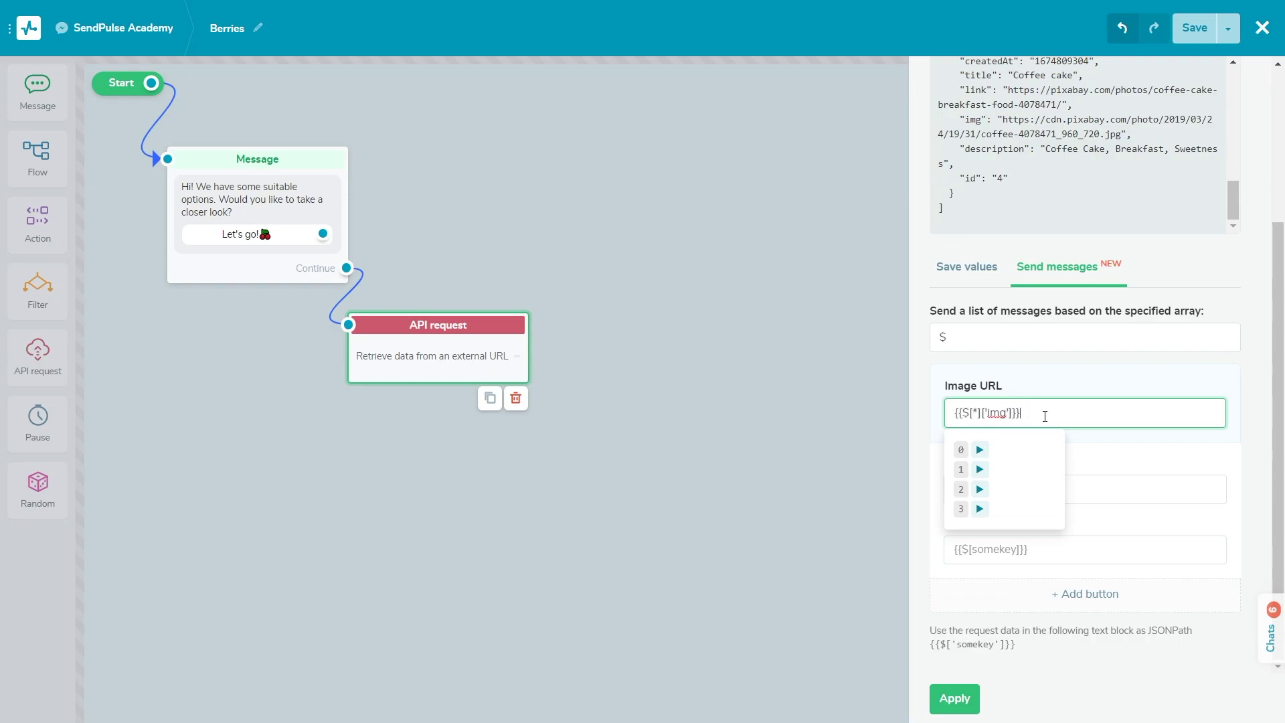
{"action": "left_click", "coordinate": [1093, 444]}
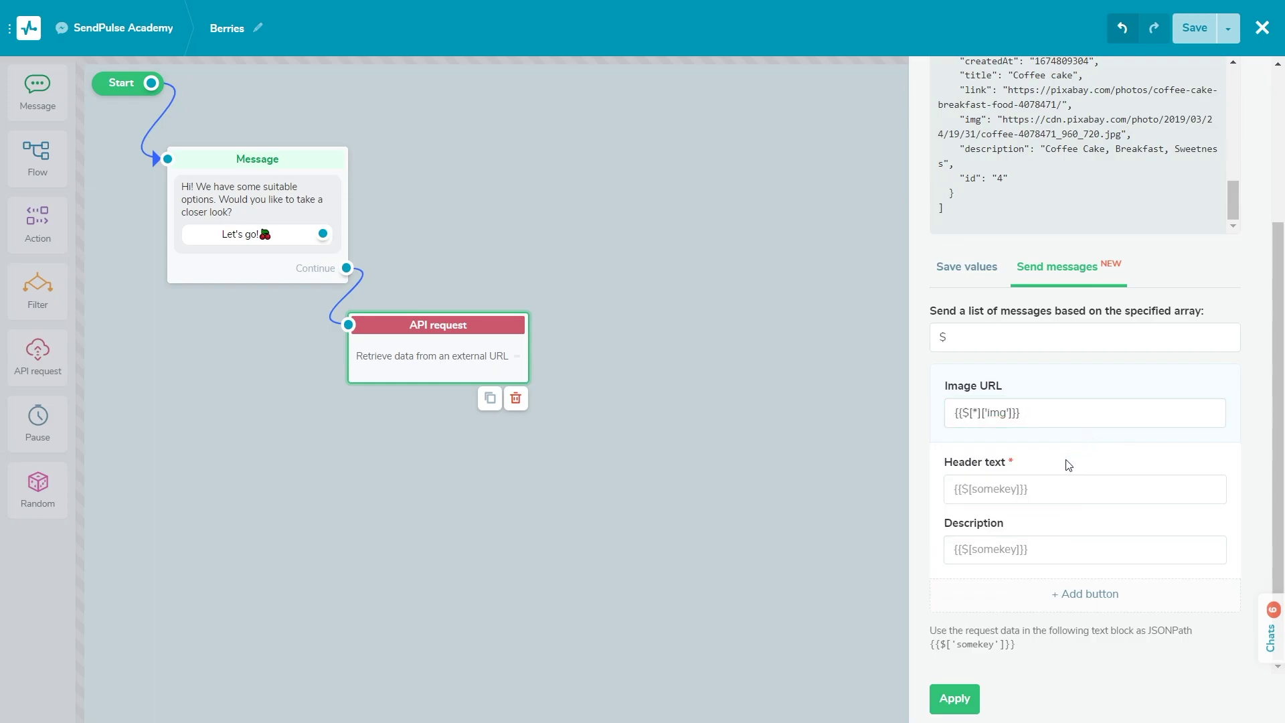
{"action": "left_click", "coordinate": [1028, 488]}
{"action": "type", "text": "Title: {{$[*]['title']}}"}
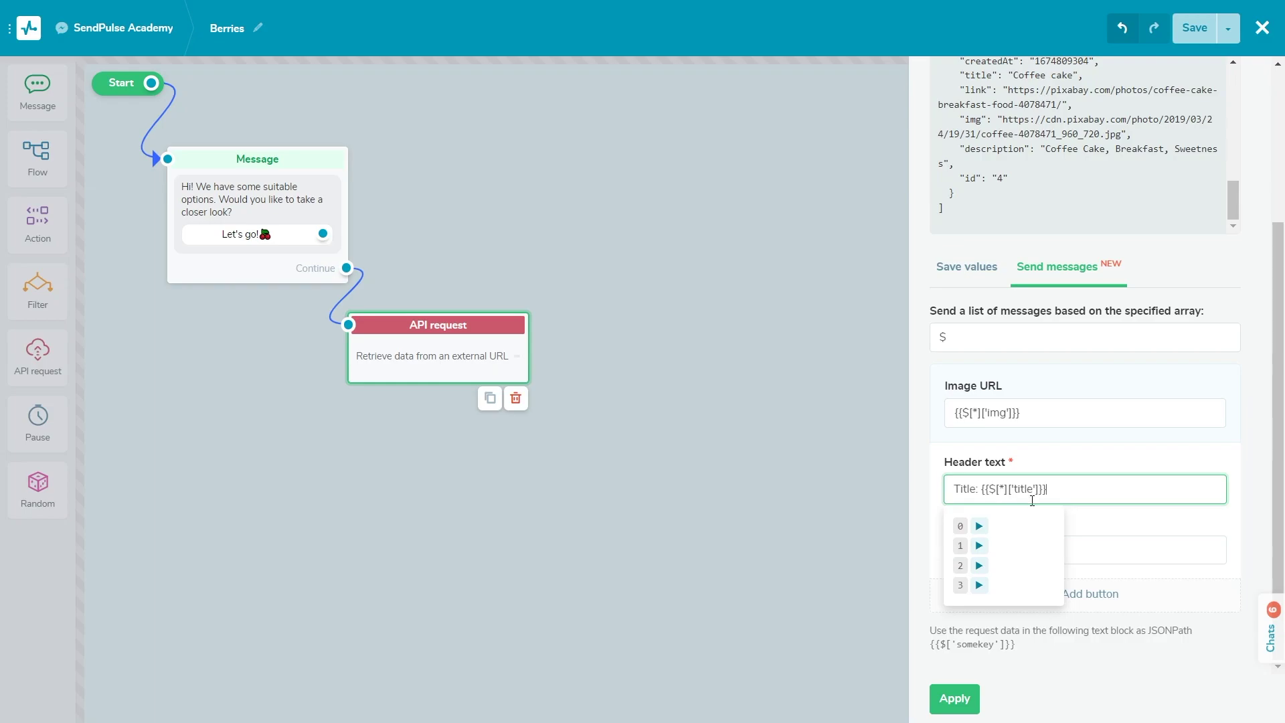
{"action": "left_click", "coordinate": [1104, 528]}
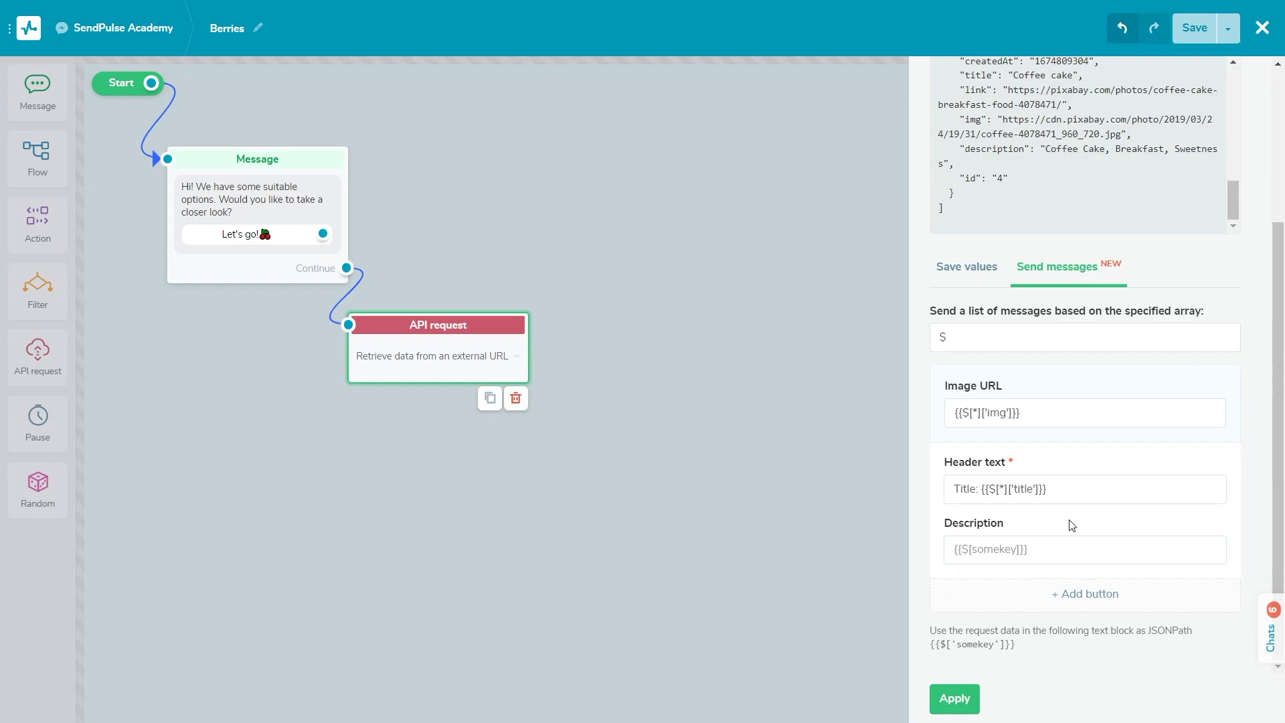
{"action": "left_click", "coordinate": [1009, 549]}
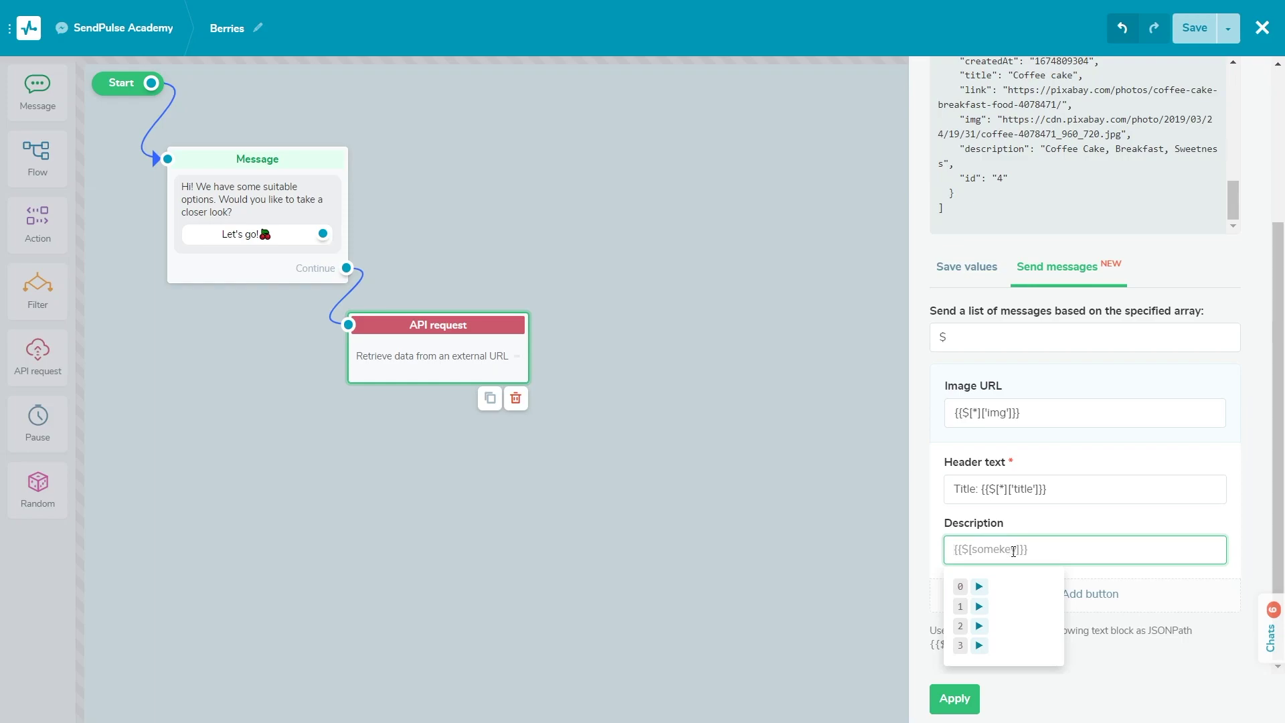
{"action": "type", "text": "{{$[*]['description']}}"}
{"action": "left_click", "coordinate": [1114, 577]}
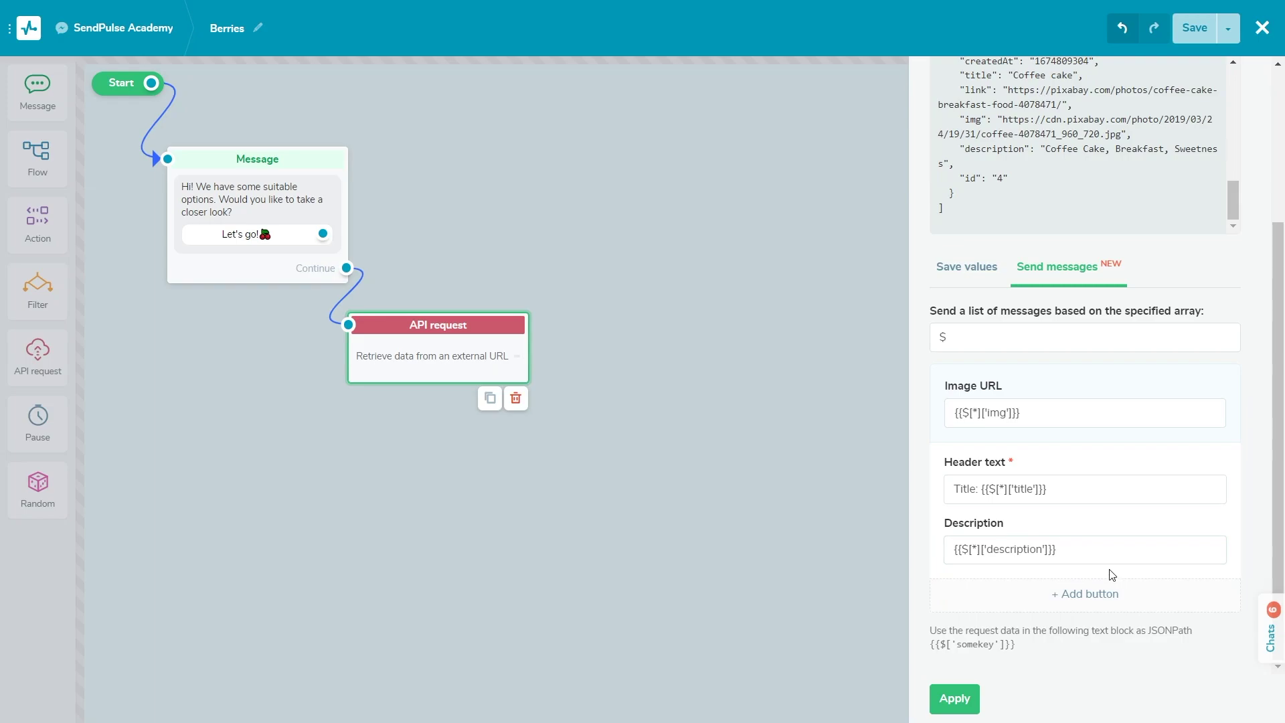
Add a 'Check out' button linked to the link path, then apply the block settings
{"action": "left_click", "coordinate": [1116, 602]}
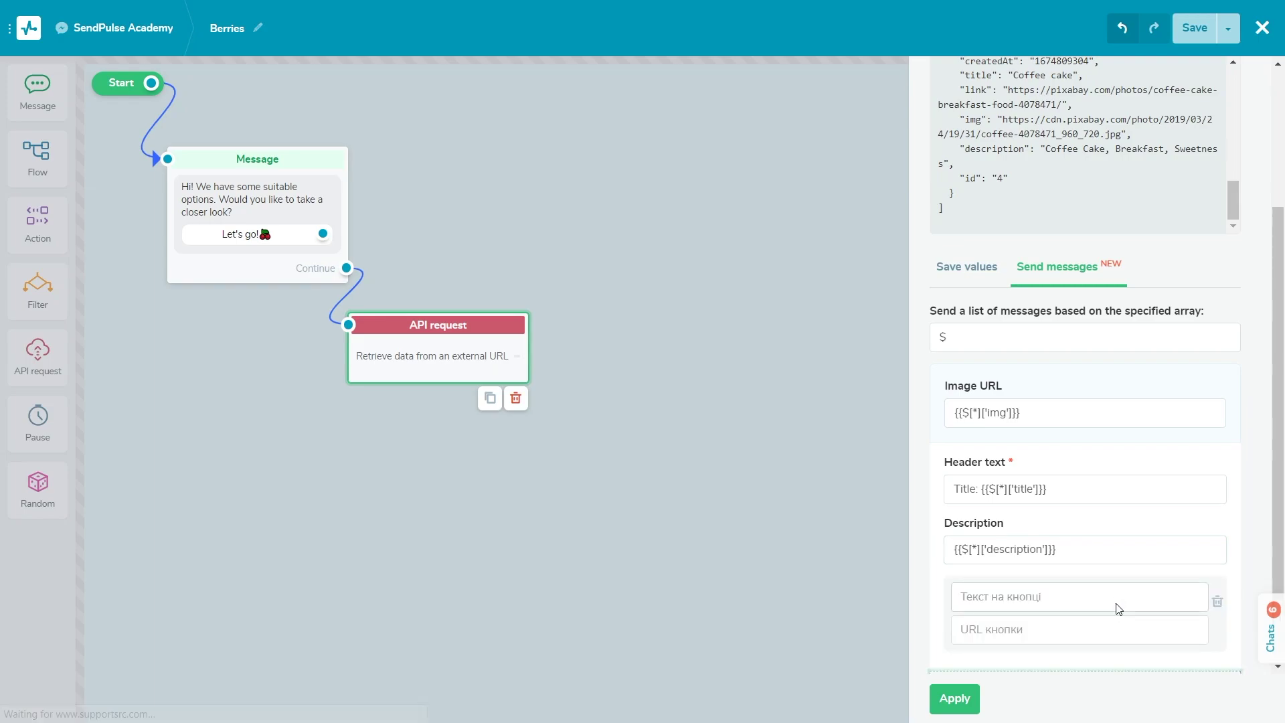
{"action": "scroll", "coordinate": [1119, 606], "scroll_direction": "down", "scroll_amount": 2}
{"action": "left_click", "coordinate": [1033, 507]}
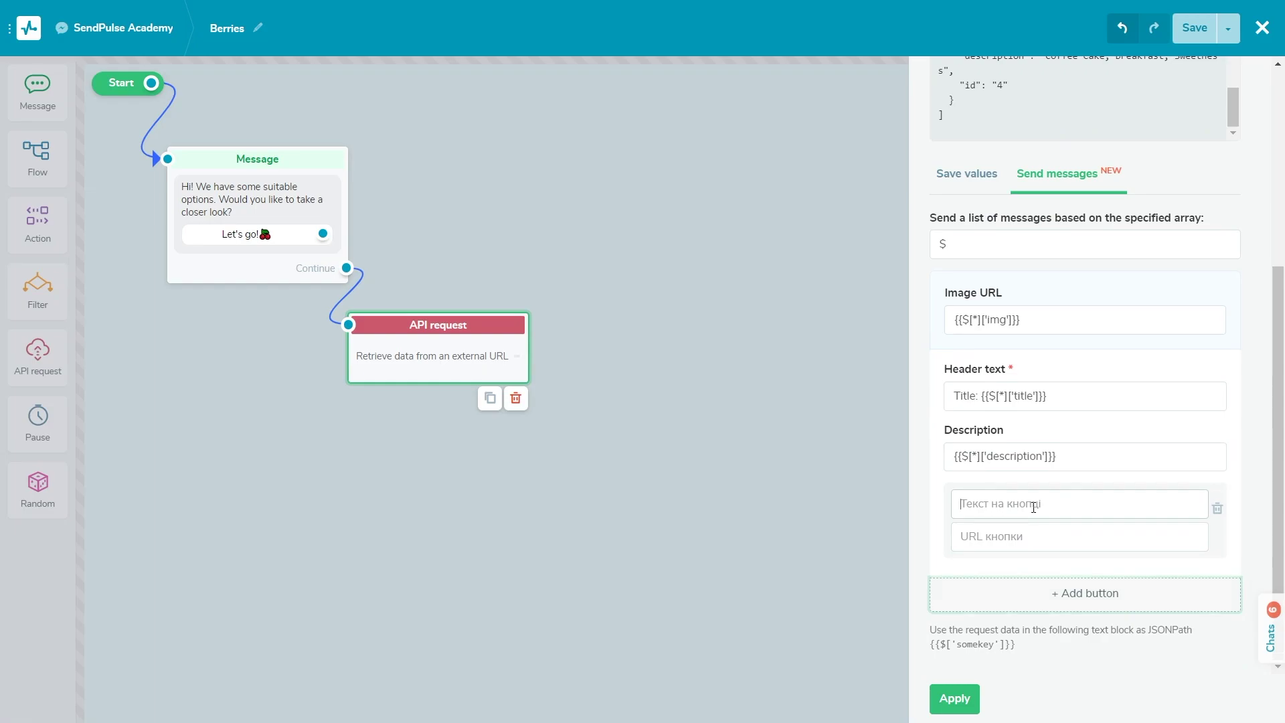
{"action": "type", "text": "Che"}
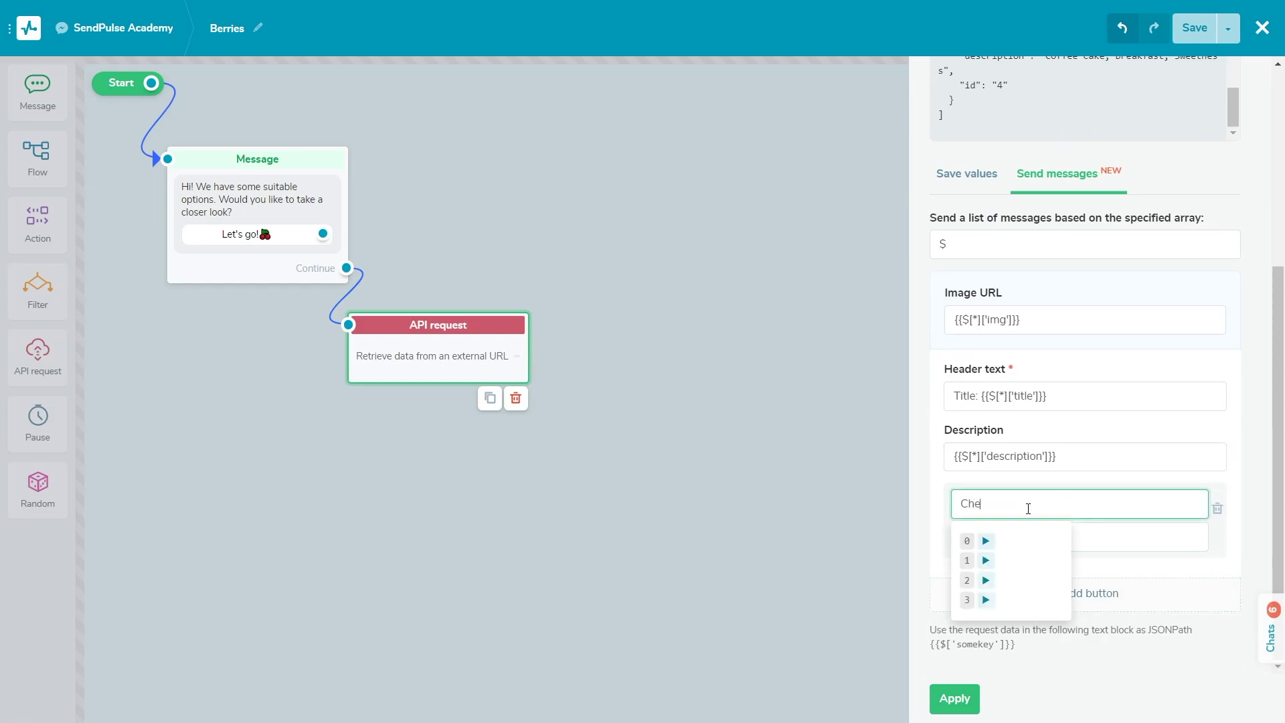
{"action": "type", "text": "ck out"}
{"action": "left_click", "coordinate": [1130, 563]}
{"action": "left_click", "coordinate": [1044, 542]}
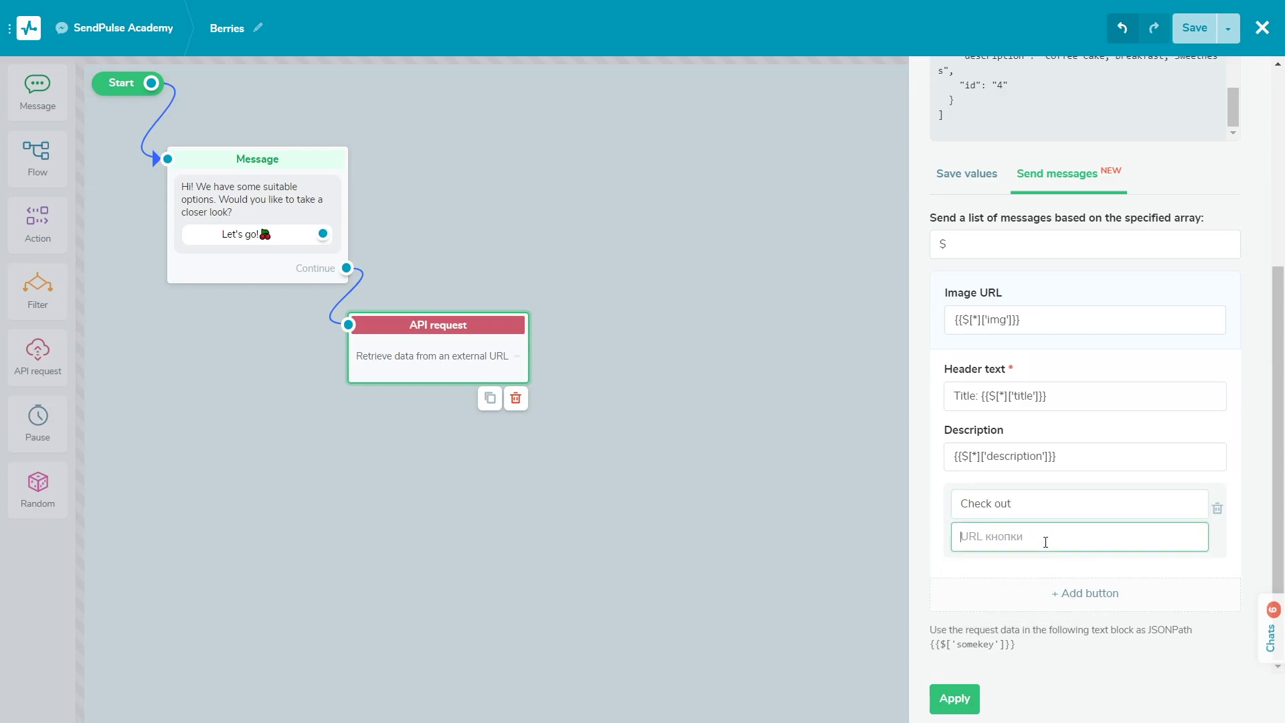
{"action": "type", "text": "{{$[*]['link']}}"}
{"action": "left_click", "coordinate": [1117, 567]}
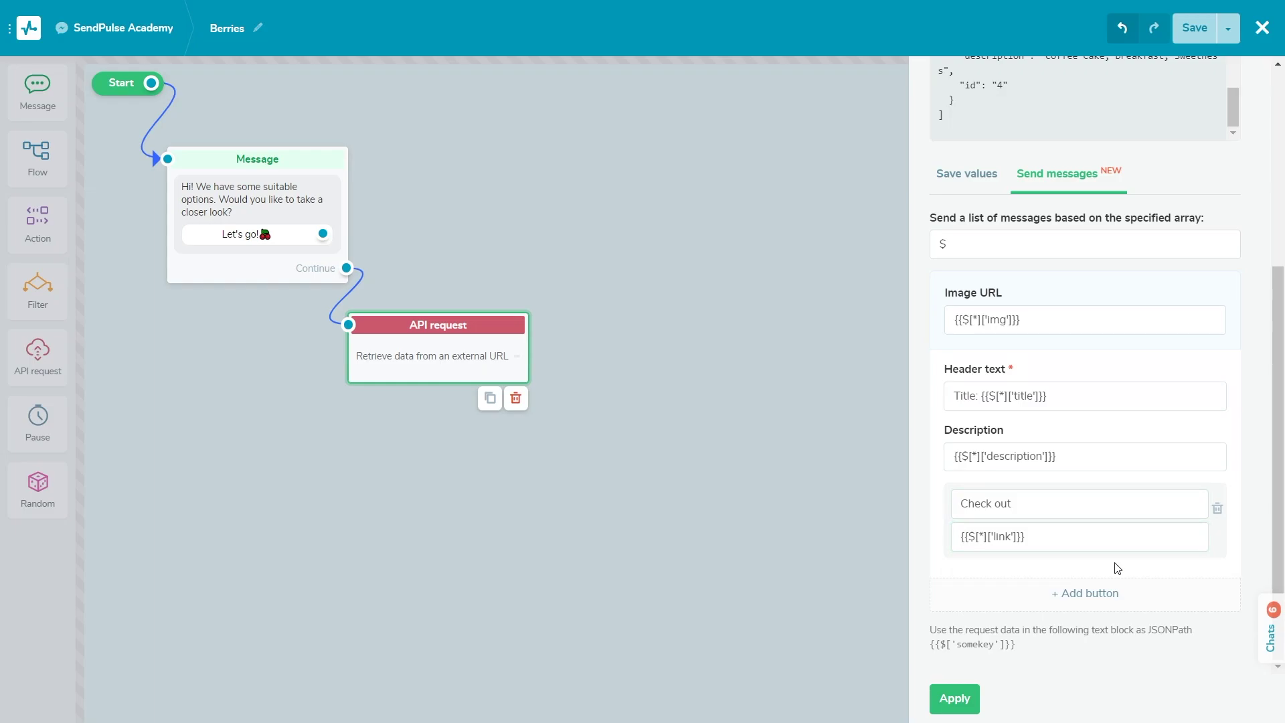
{"action": "left_click", "coordinate": [954, 699]}
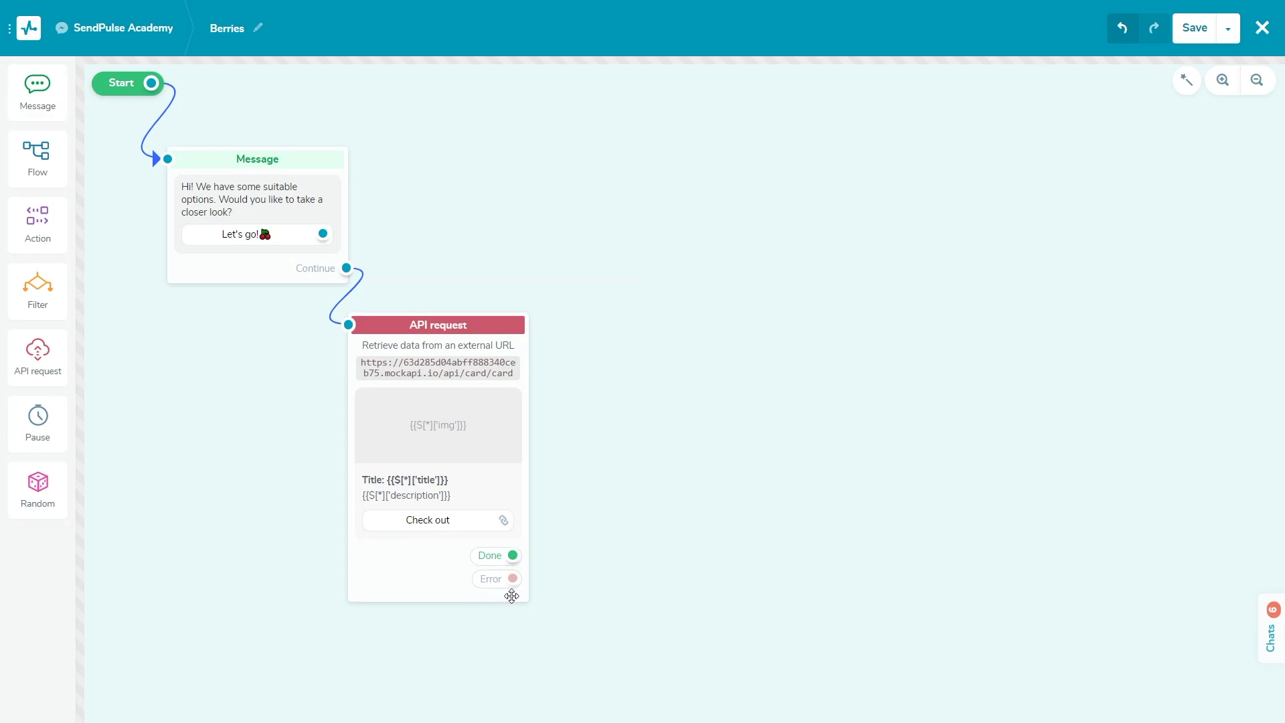
Choose Save and exit from the Save menu to store the Berries flow and close the editor
{"action": "left_click", "coordinate": [1228, 39]}
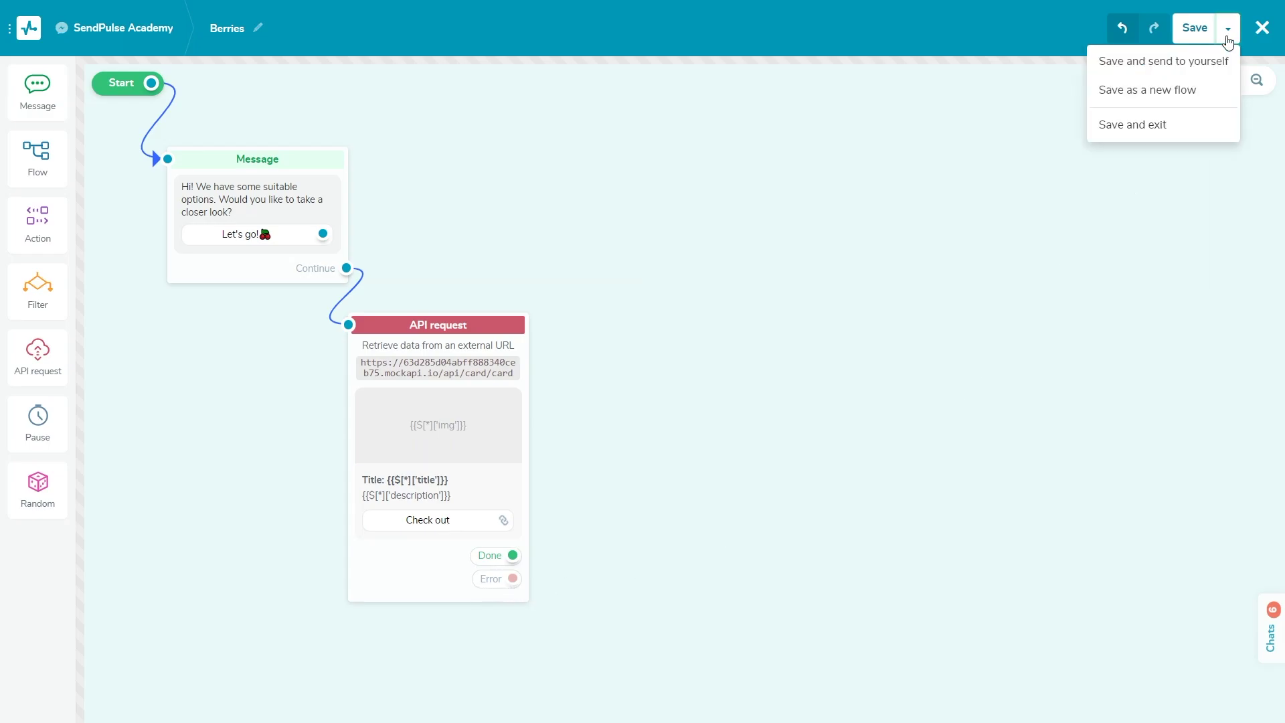
{"action": "left_click", "coordinate": [1207, 126]}
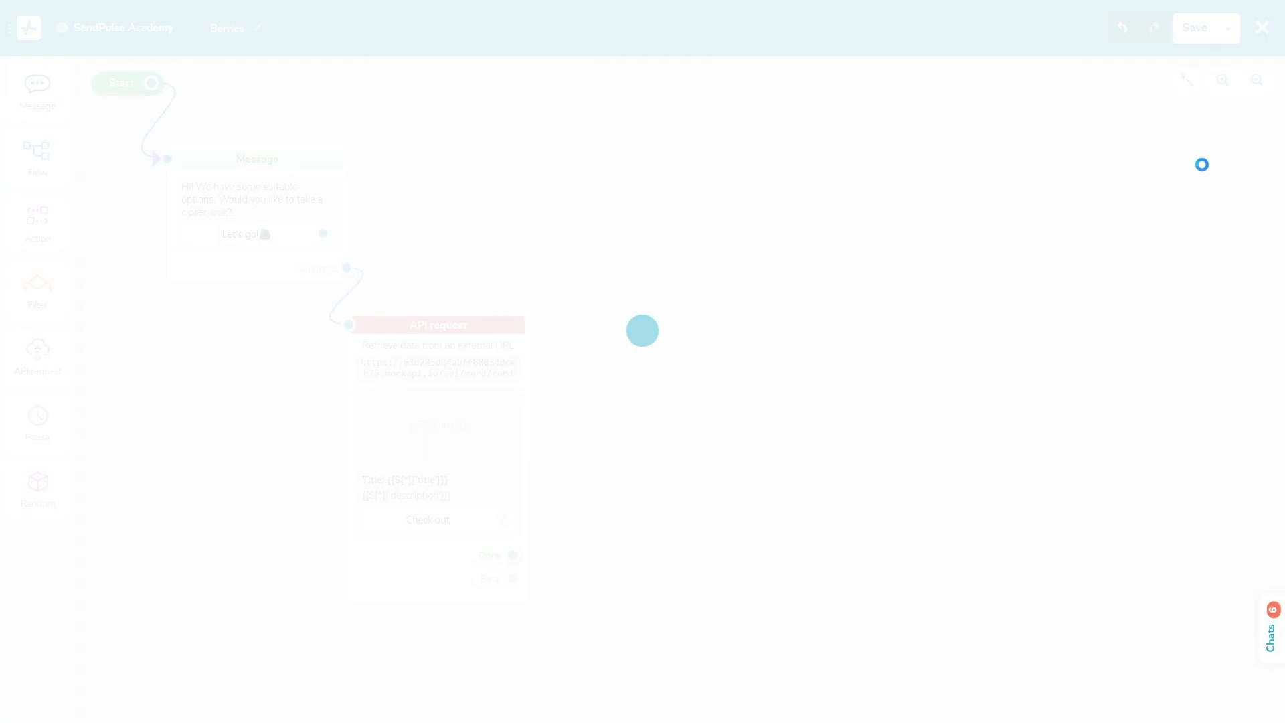